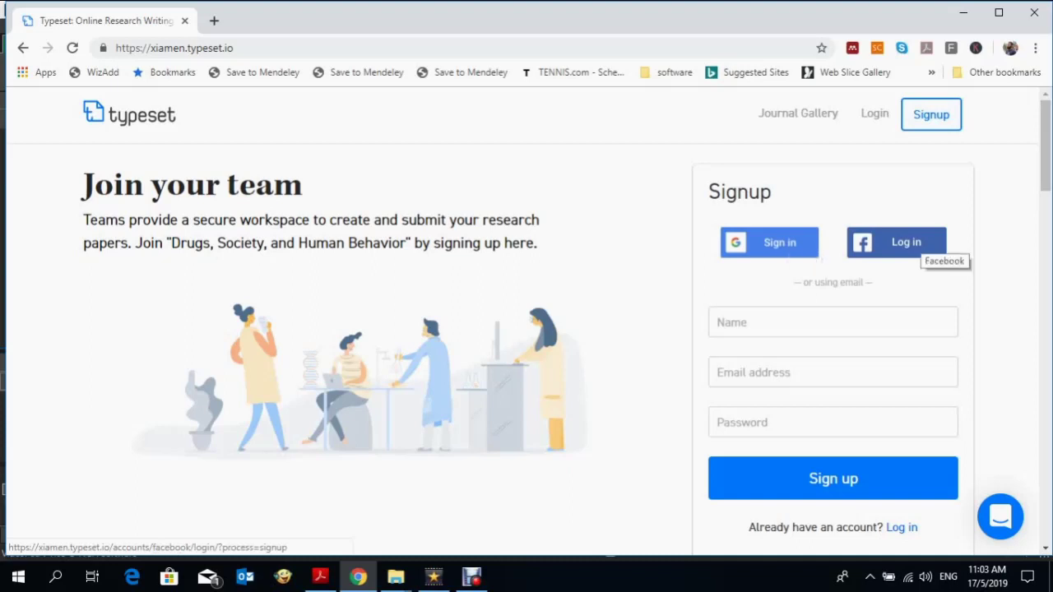
- Log in to Typeset with the saved university account, filling in its e-mail and password
{"action": "left_click", "coordinate": [875, 114]}
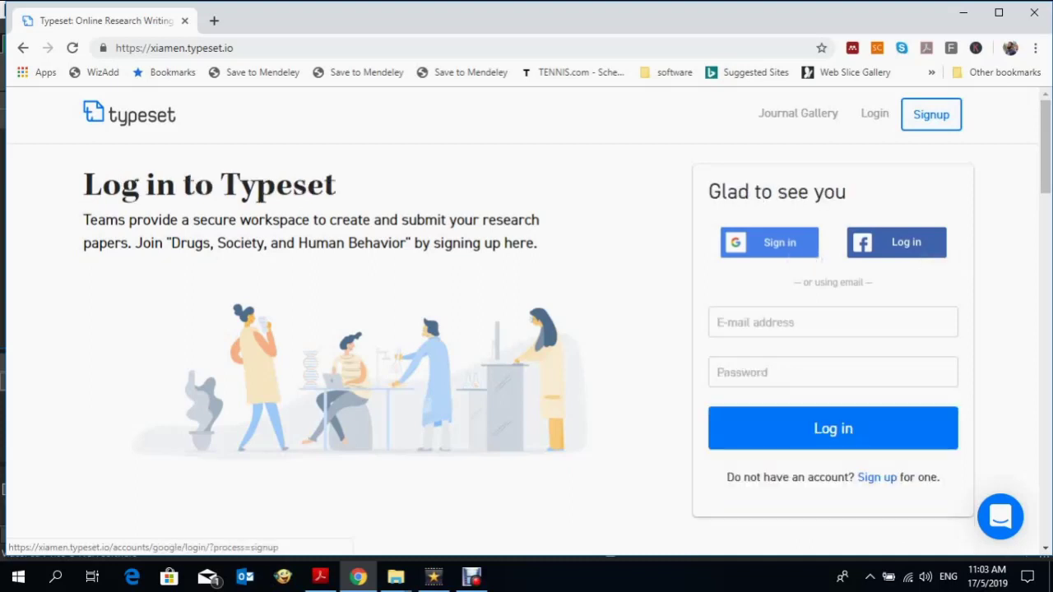
{"action": "left_click", "coordinate": [823, 322]}
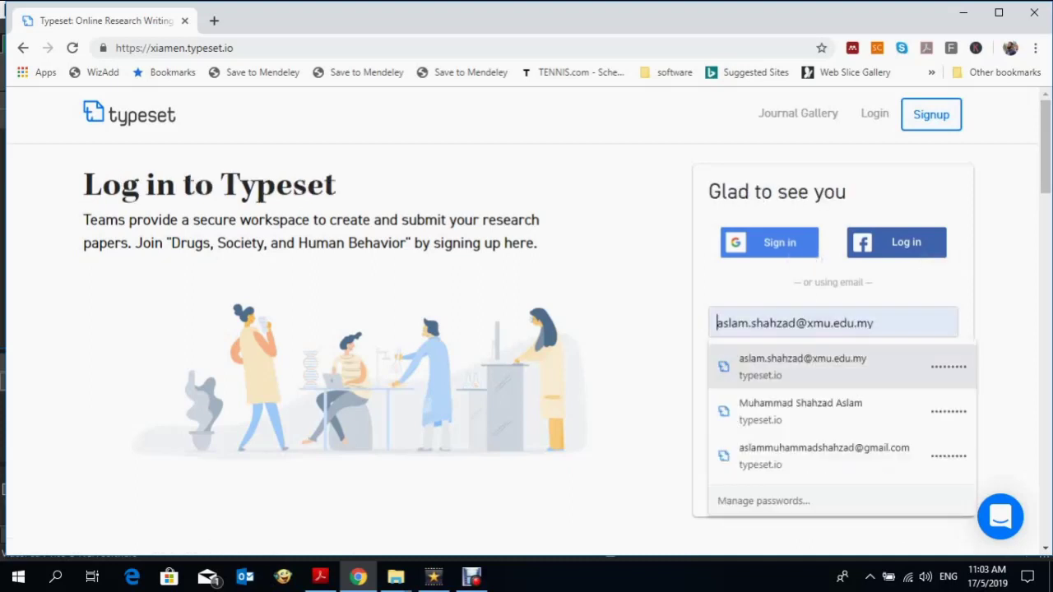
{"action": "left_click", "coordinate": [803, 367]}
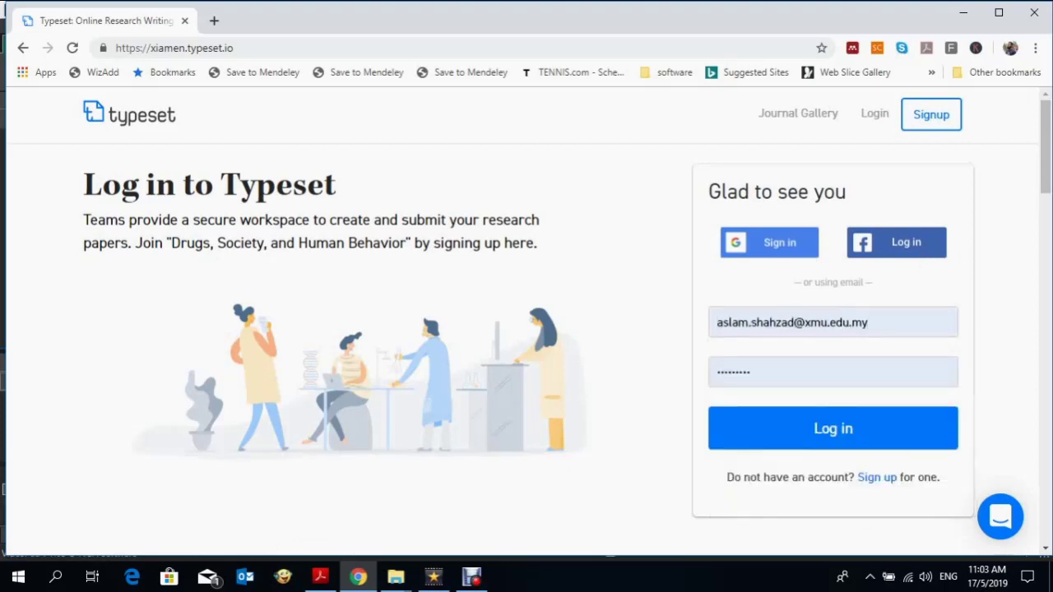
{"action": "key", "text": "Return"}
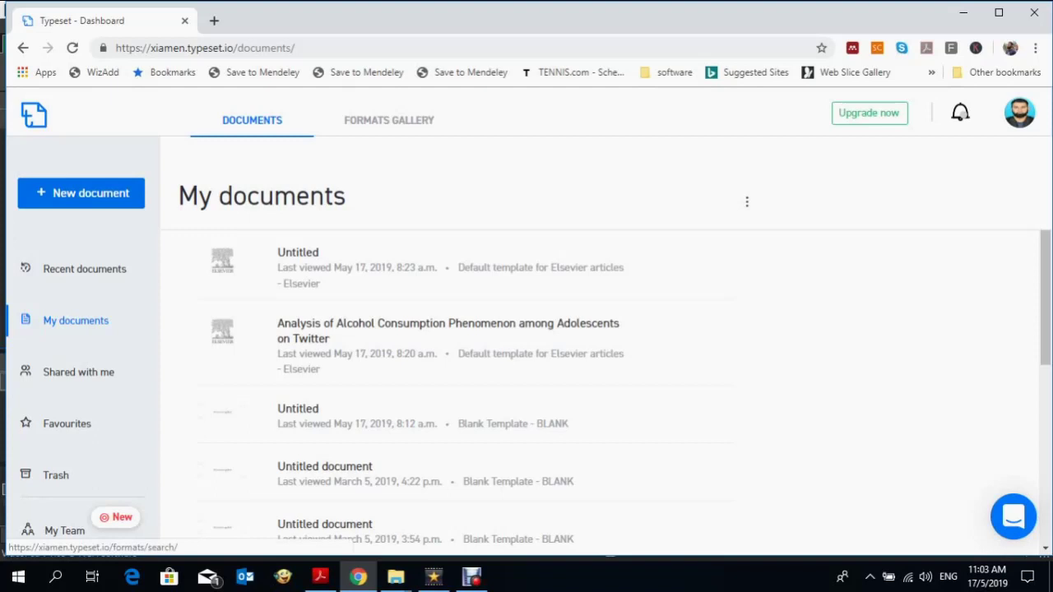
- Create a new document from the "Default template for Elsevier articles" found under the Elsevier publisher in the formats gallery
{"action": "left_click", "coordinate": [389, 120]}
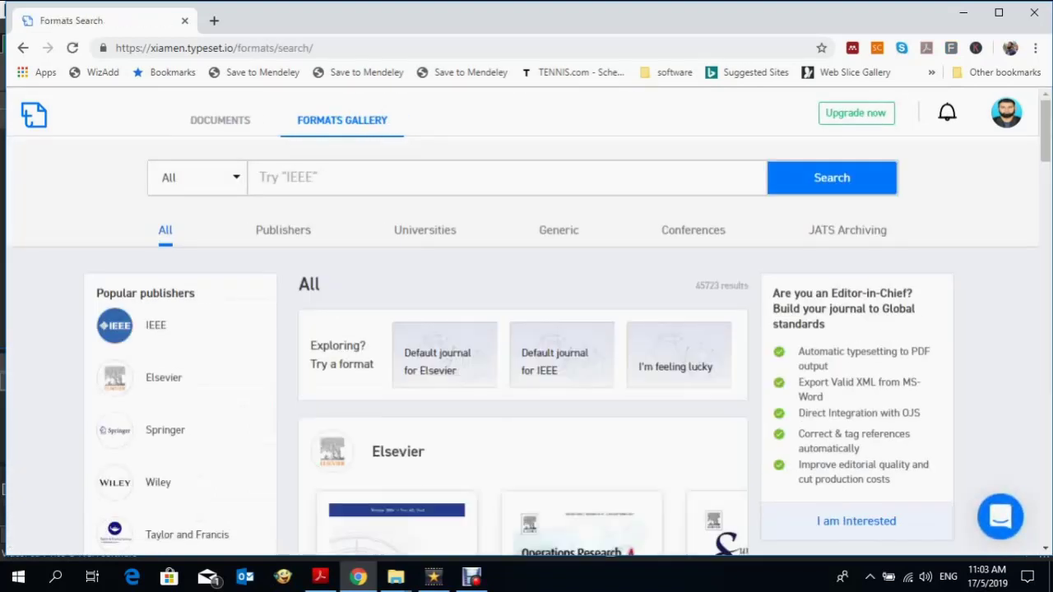
{"action": "scroll", "coordinate": [527, 329], "scroll_direction": "down", "scroll_amount": 2}
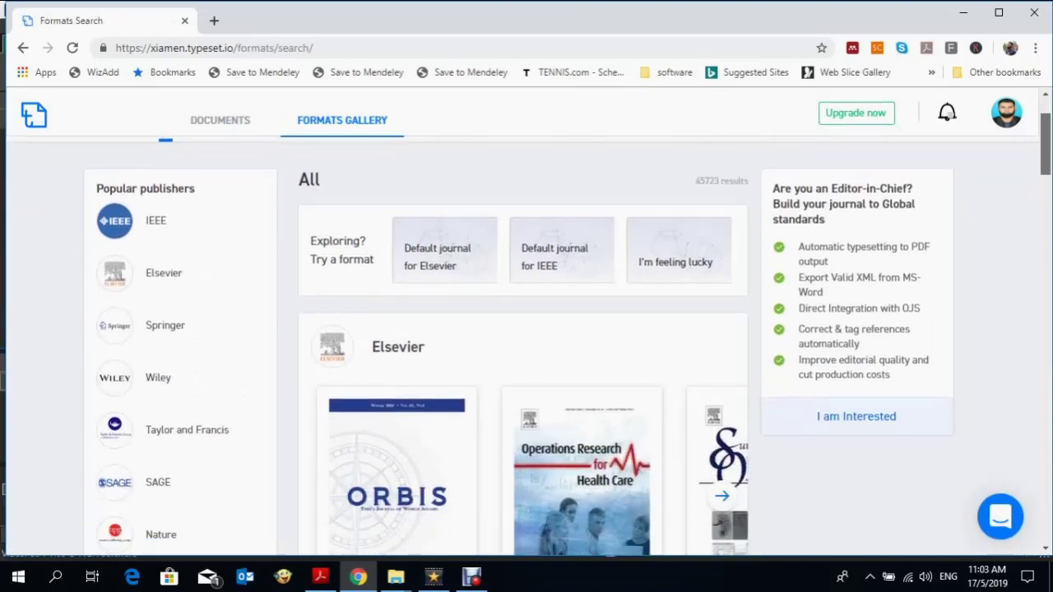
{"action": "scroll", "coordinate": [527, 329], "scroll_direction": "down", "scroll_amount": 1}
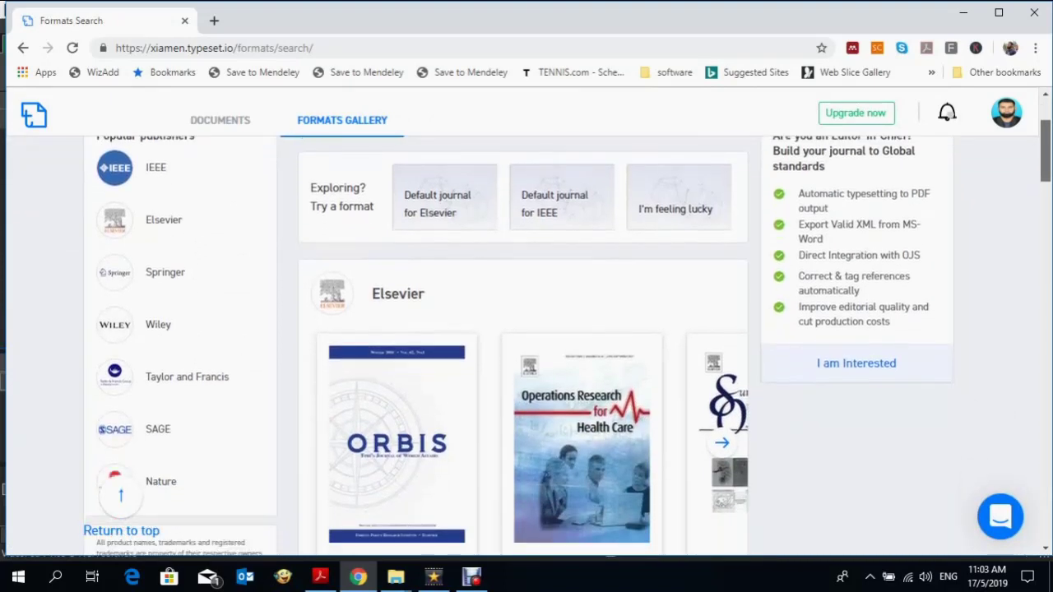
{"action": "scroll", "coordinate": [527, 329], "scroll_direction": "down", "scroll_amount": 1}
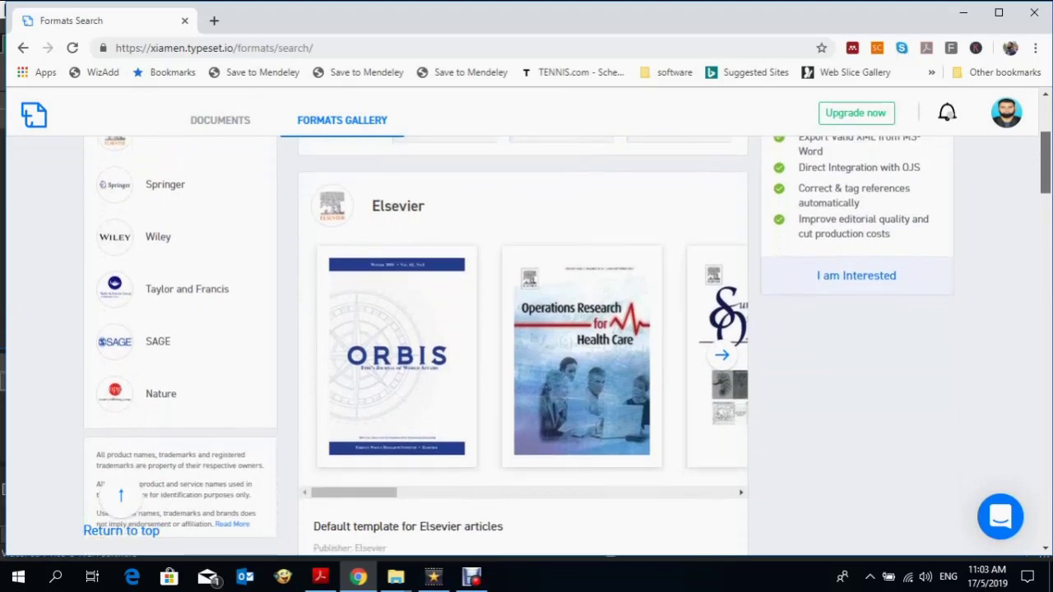
{"action": "scroll", "coordinate": [526, 329], "scroll_direction": "up", "scroll_amount": 3}
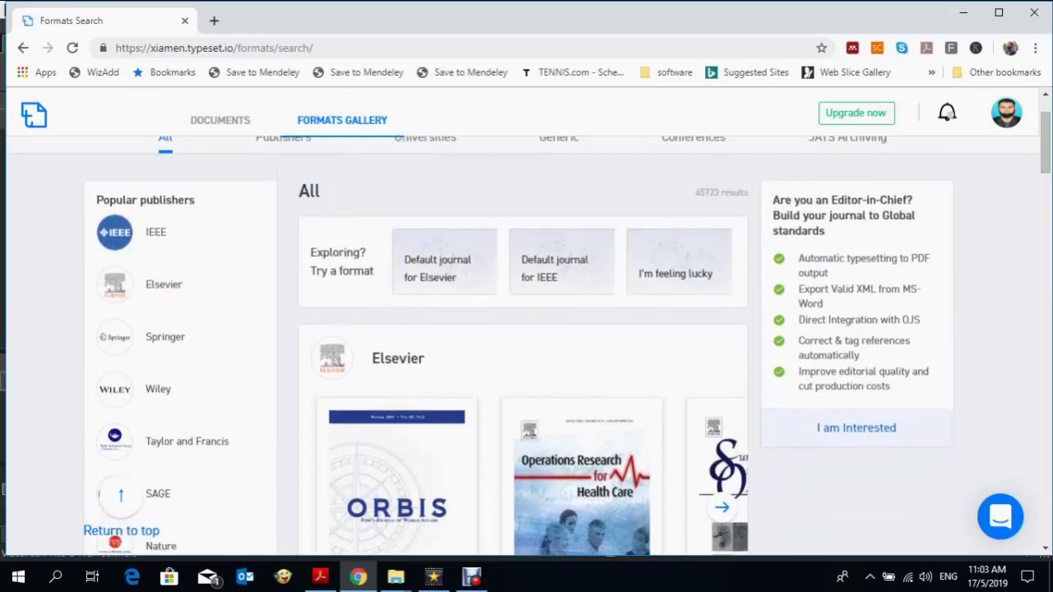
{"action": "left_click", "coordinate": [164, 285]}
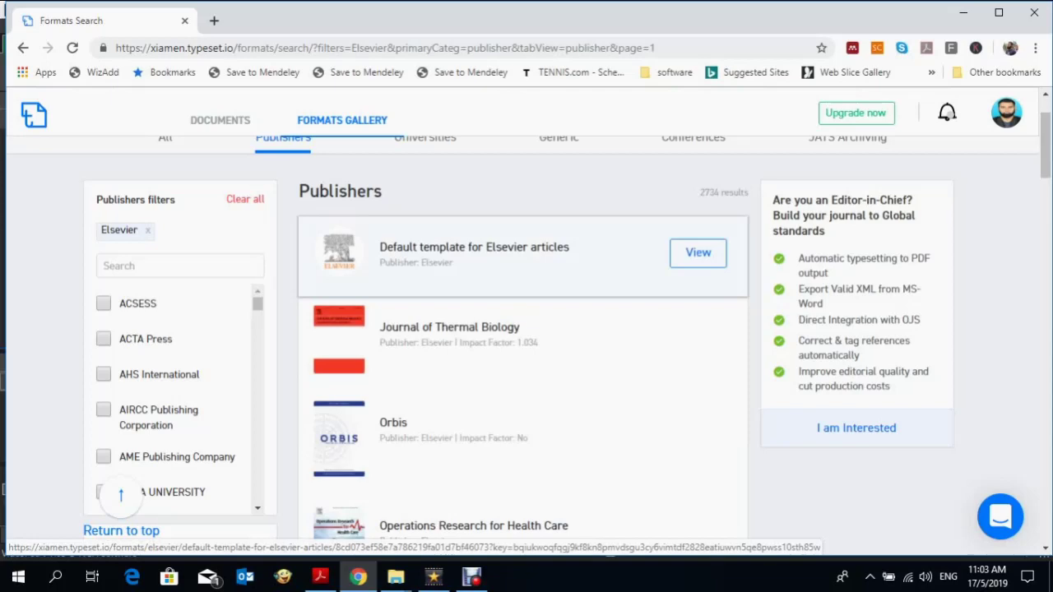
{"action": "left_click", "coordinate": [698, 253]}
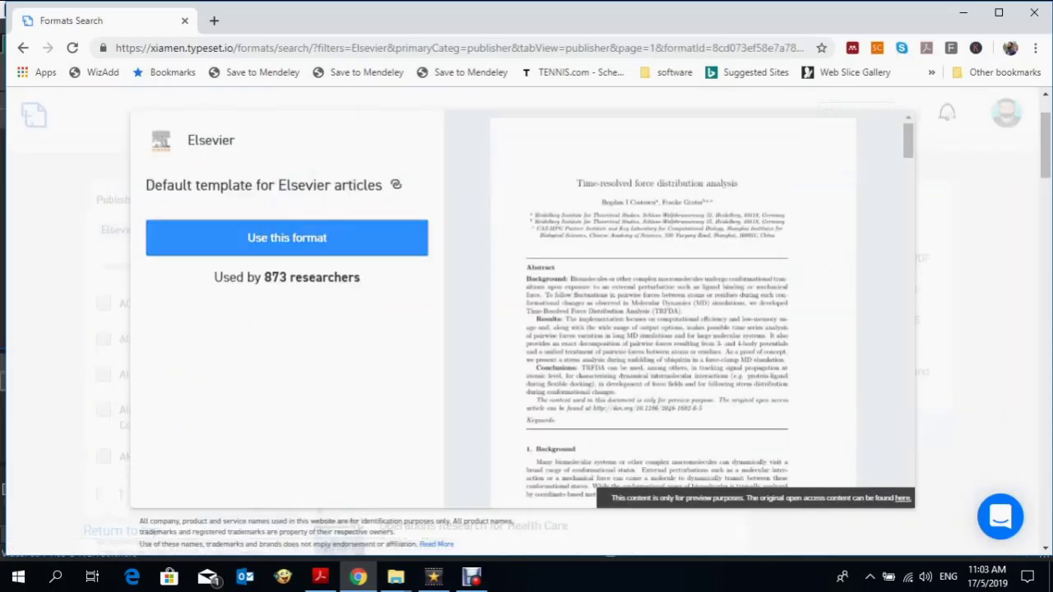
{"action": "left_click", "coordinate": [287, 238]}
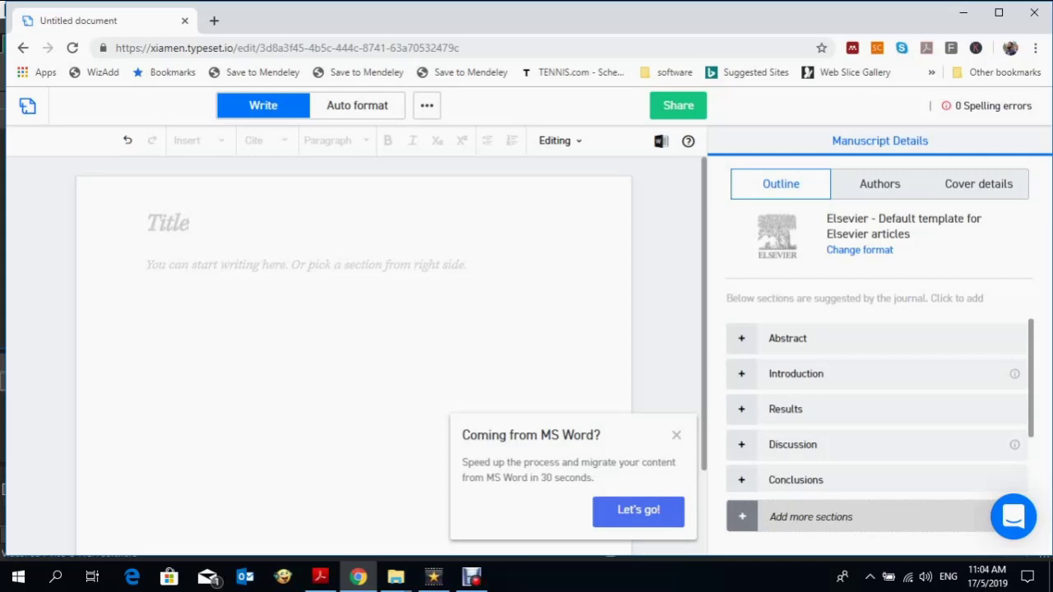
- Examine the form for adding a co-author to the manuscript, and return to the outline
{"action": "left_click", "coordinate": [880, 184]}
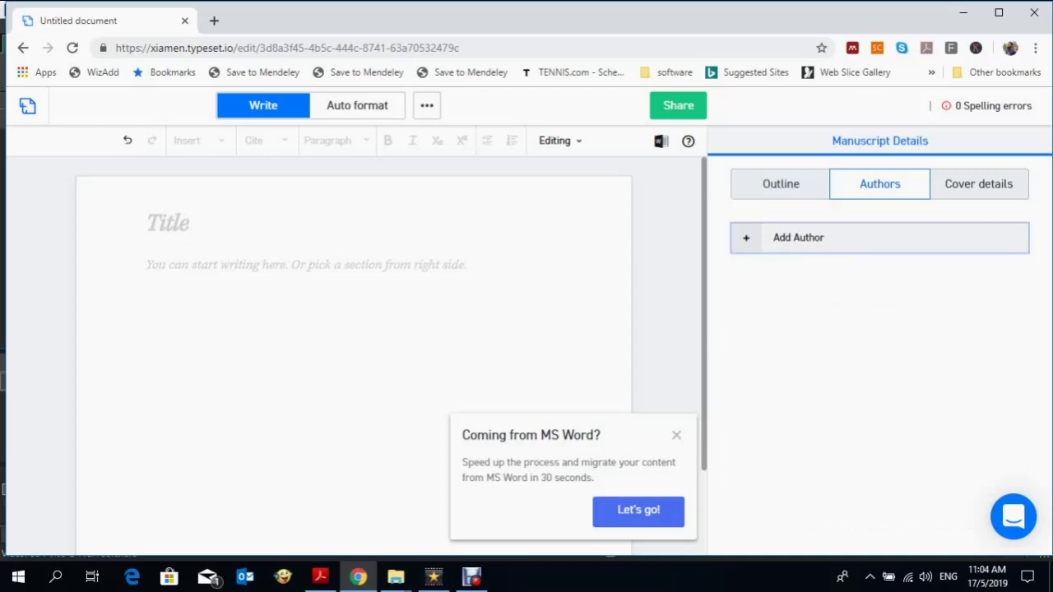
{"action": "left_click", "coordinate": [799, 238]}
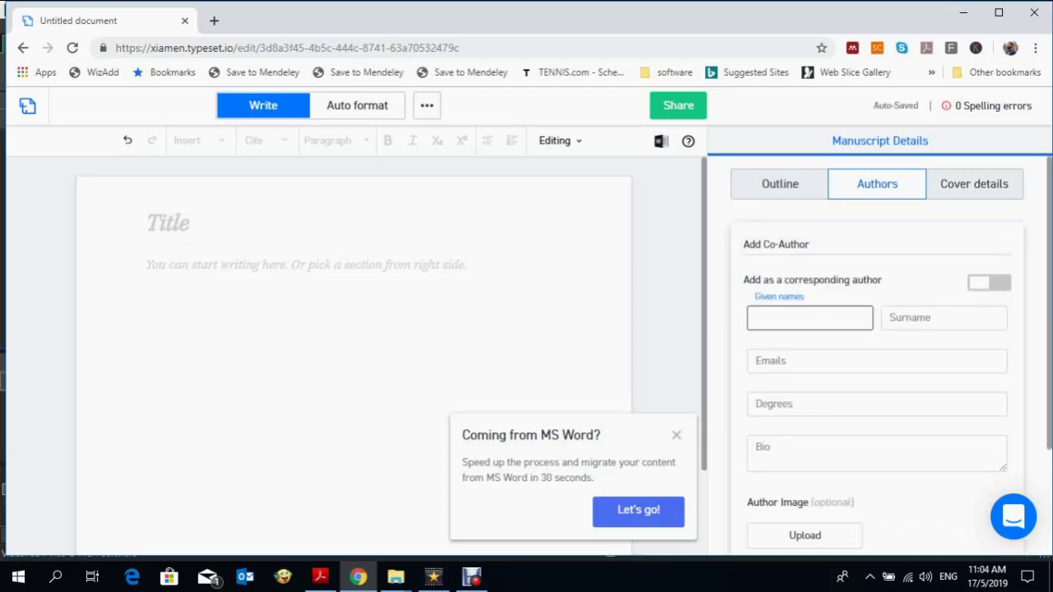
{"action": "scroll", "coordinate": [877, 355], "scroll_direction": "down", "scroll_amount": 3}
{"action": "scroll", "coordinate": [877, 356], "scroll_direction": "up", "scroll_amount": 3}
{"action": "left_click", "coordinate": [780, 184]}
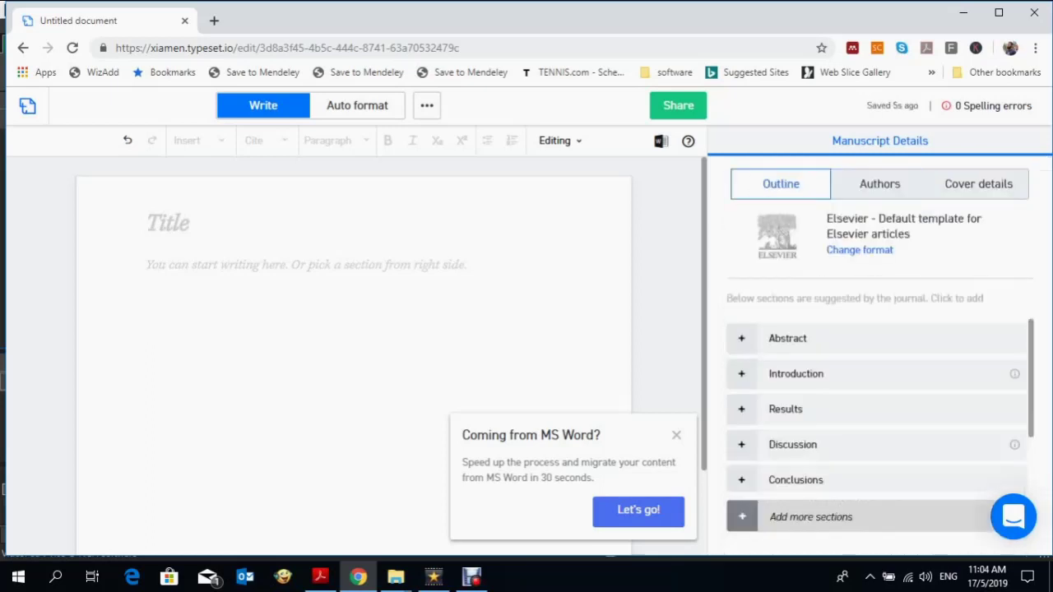
- Examine the document's additional options and its settings for sharing with collaborators
{"action": "left_click", "coordinate": [427, 105]}
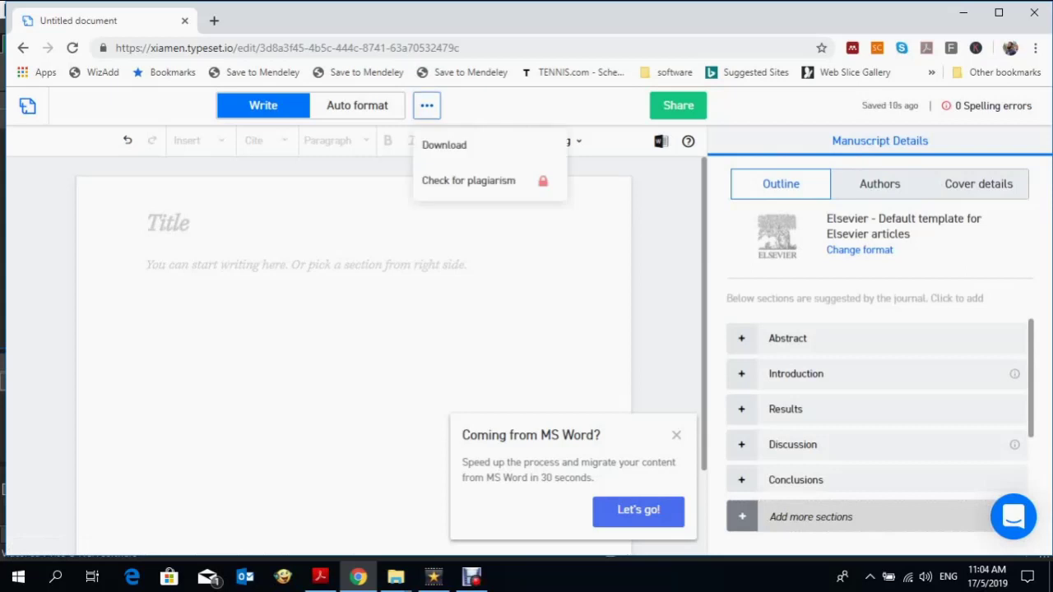
{"action": "key", "text": "Escape"}
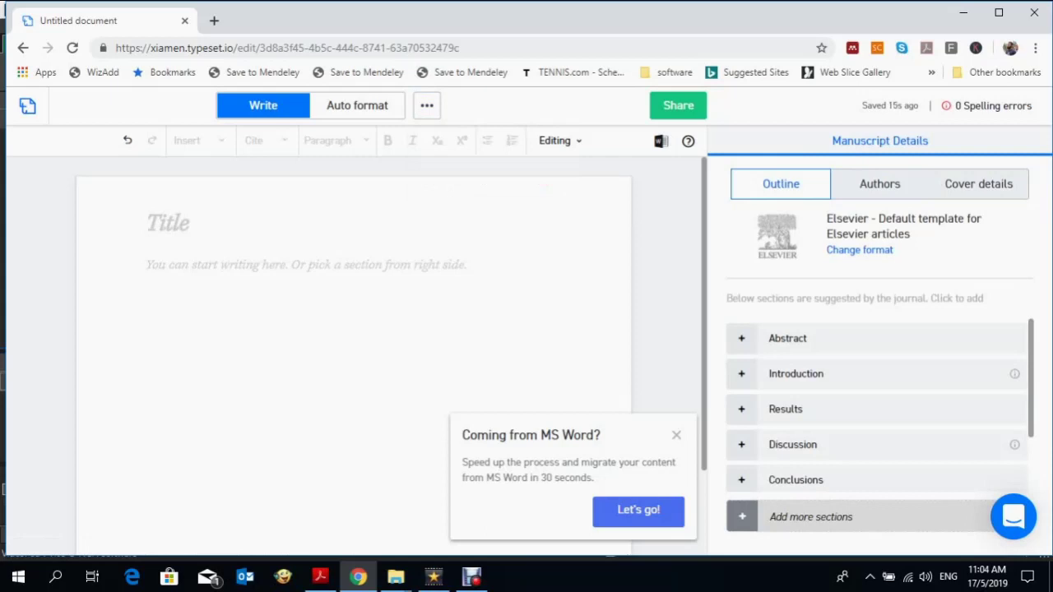
{"action": "left_click", "coordinate": [678, 105]}
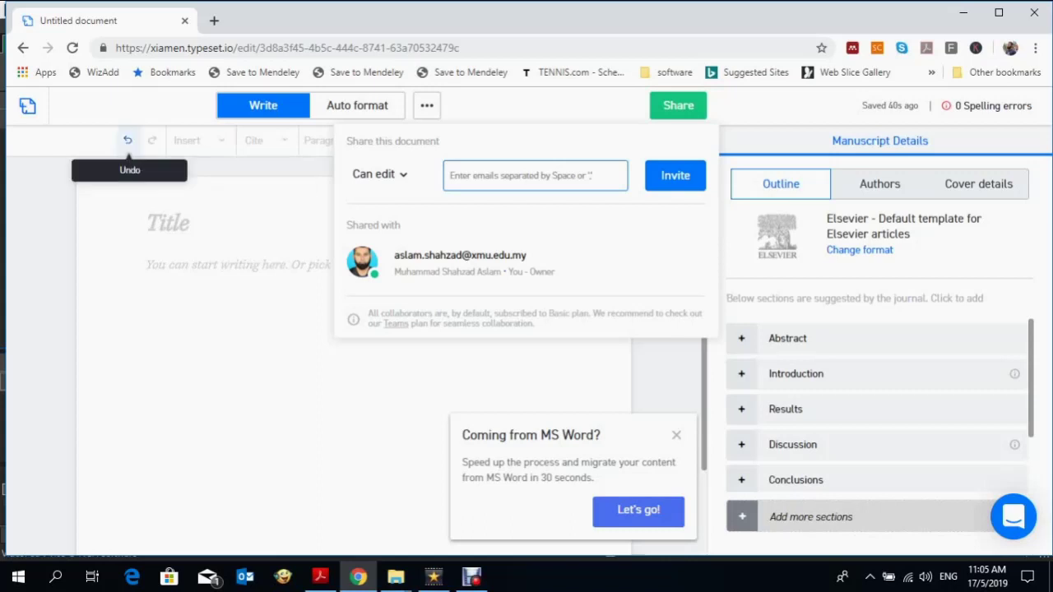
- Leave and reopen the untitled Elsevier document, and examine the file types offered for downloading it
{"action": "left_click", "coordinate": [27, 106]}
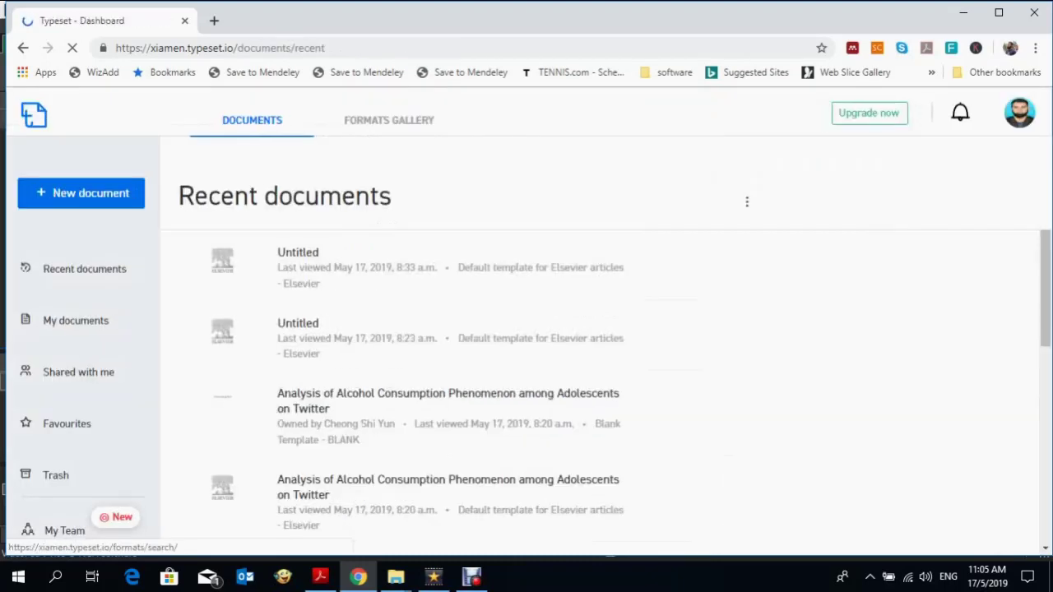
{"action": "left_click", "coordinate": [23, 48]}
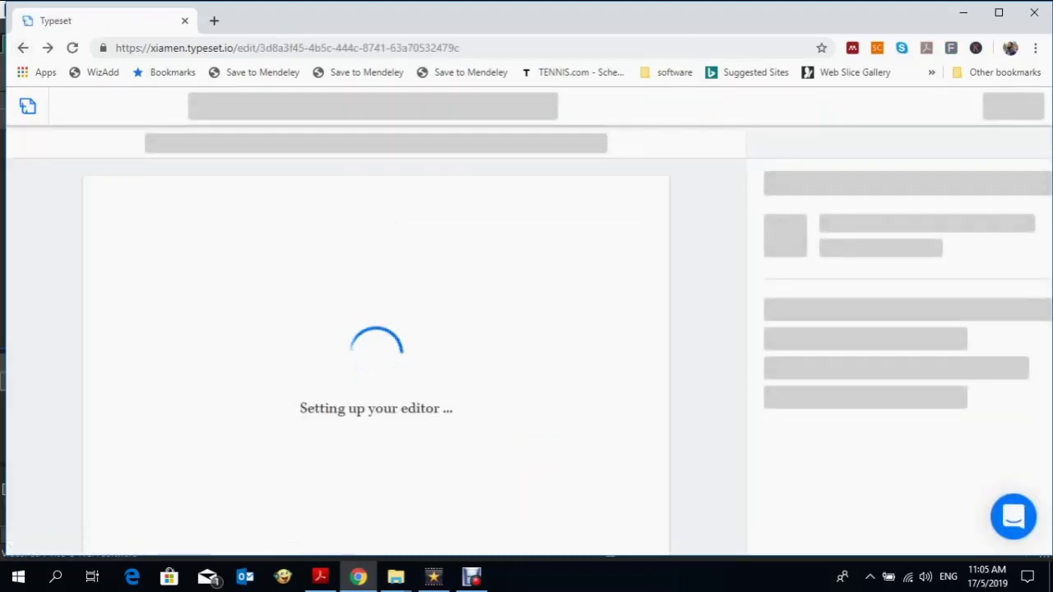
{"action": "left_click", "coordinate": [427, 105]}
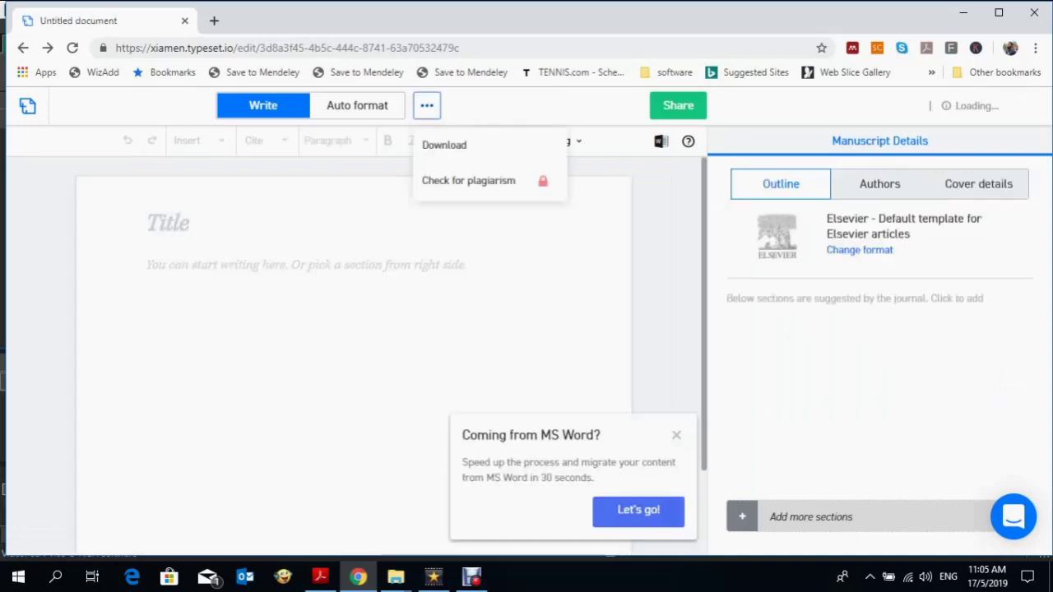
{"action": "left_click", "coordinate": [444, 146]}
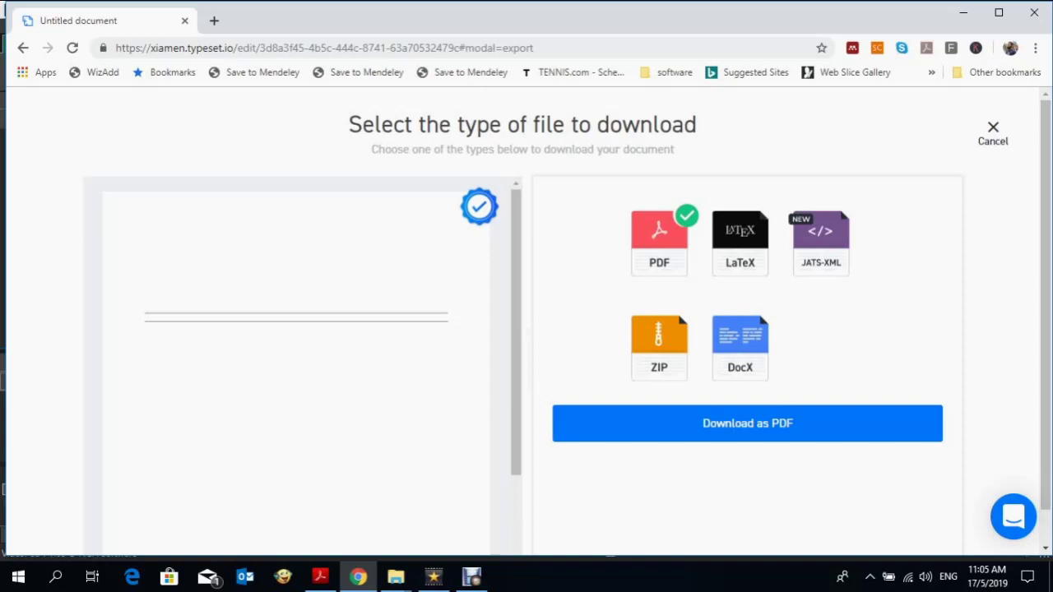
{"action": "left_click", "coordinate": [993, 134]}
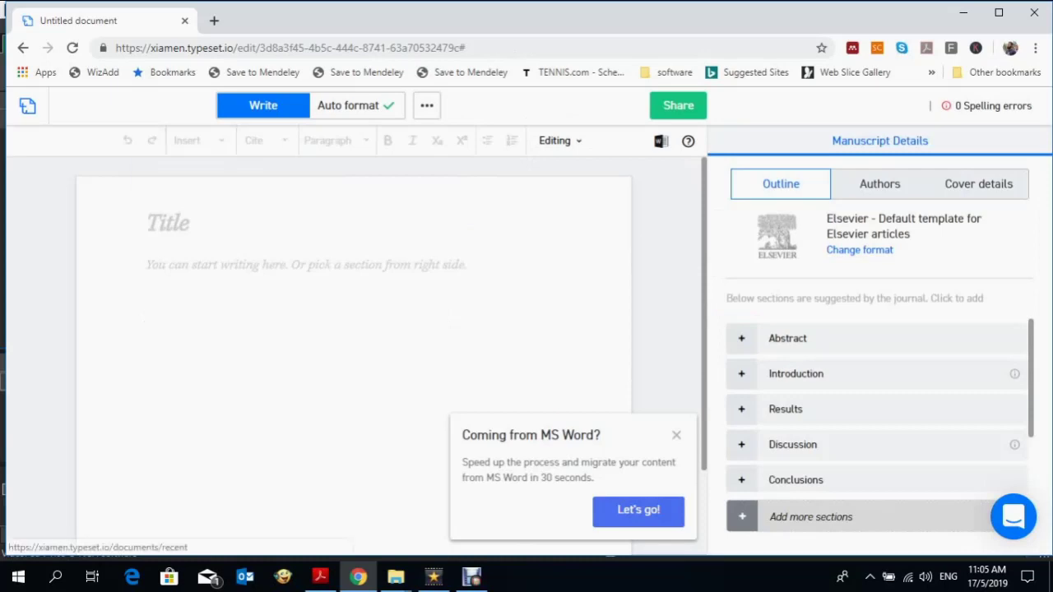
- Open the Blank Template version of "Analysis of Alcohol Consumption Phenomenon among Adolescents on Twitter" from the recent documents
{"action": "left_click", "coordinate": [28, 106]}
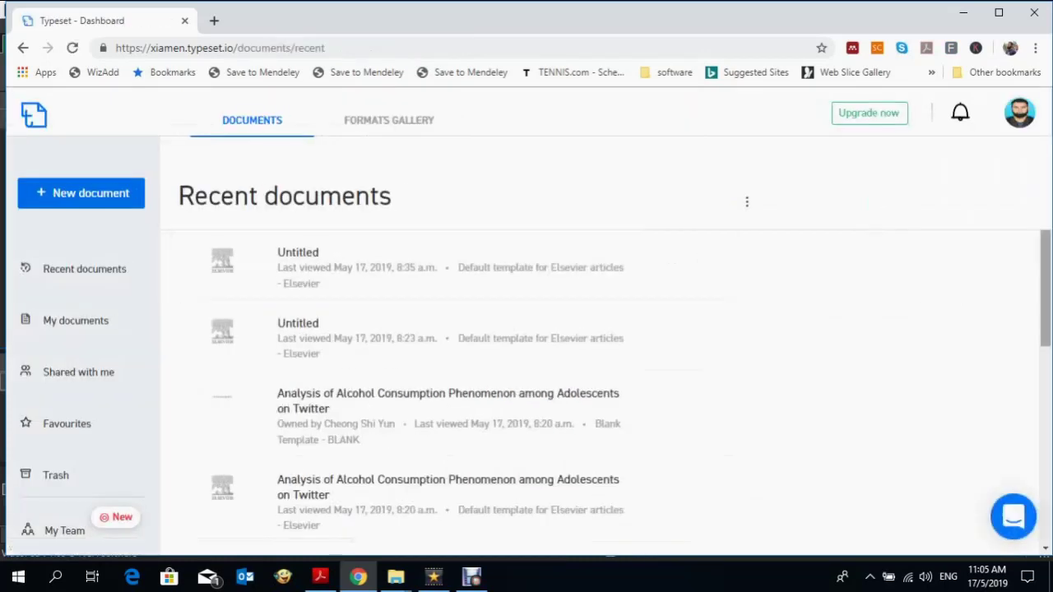
{"action": "left_click_drag", "start_coordinate": [1046, 288], "coordinate": [1046, 318]}
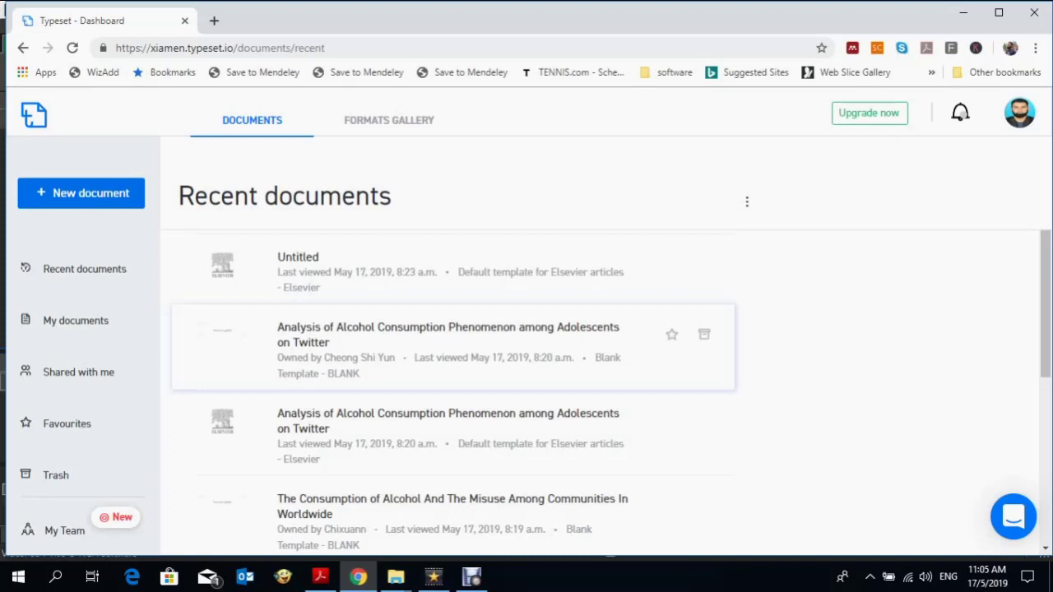
{"action": "left_click", "coordinate": [449, 335]}
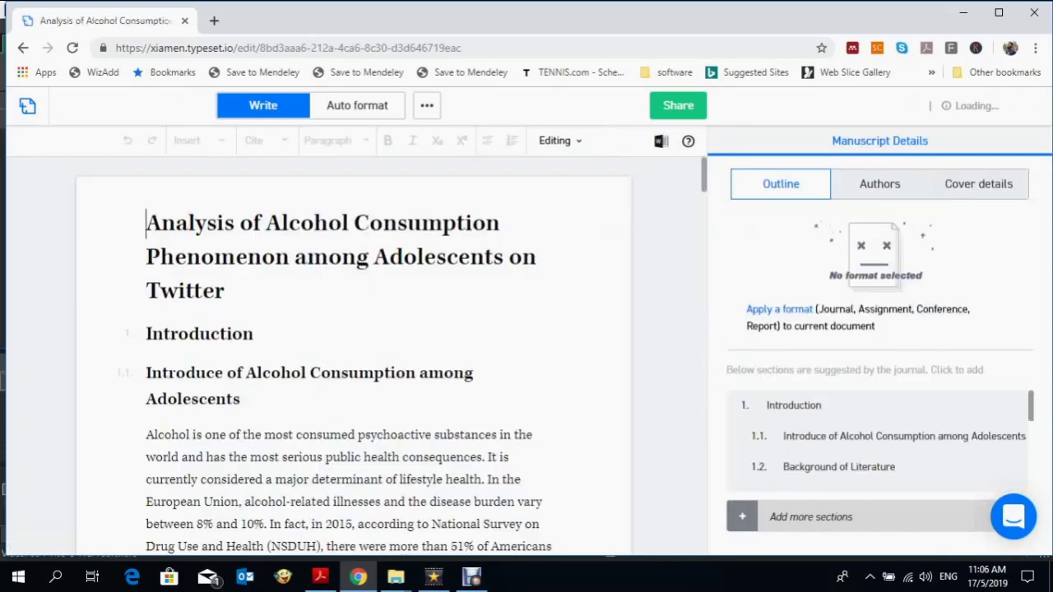
- Review the alcohol consumption manuscript's text through the Methodology section, and check its author list
{"action": "scroll", "coordinate": [354, 354], "scroll_direction": "down", "scroll_amount": 6}
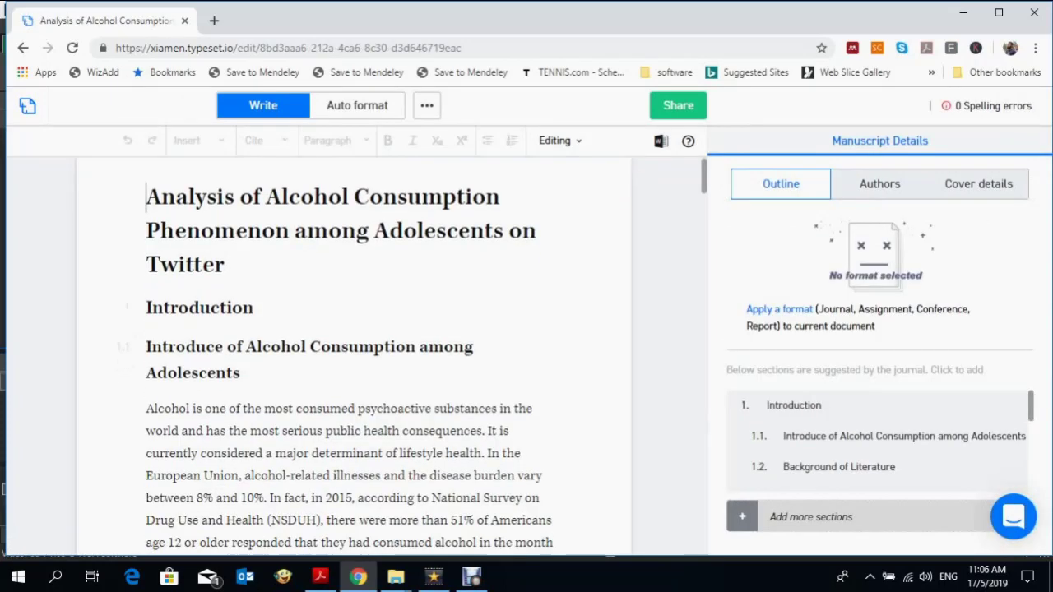
{"action": "scroll", "coordinate": [354, 354], "scroll_direction": "down", "scroll_amount": 14}
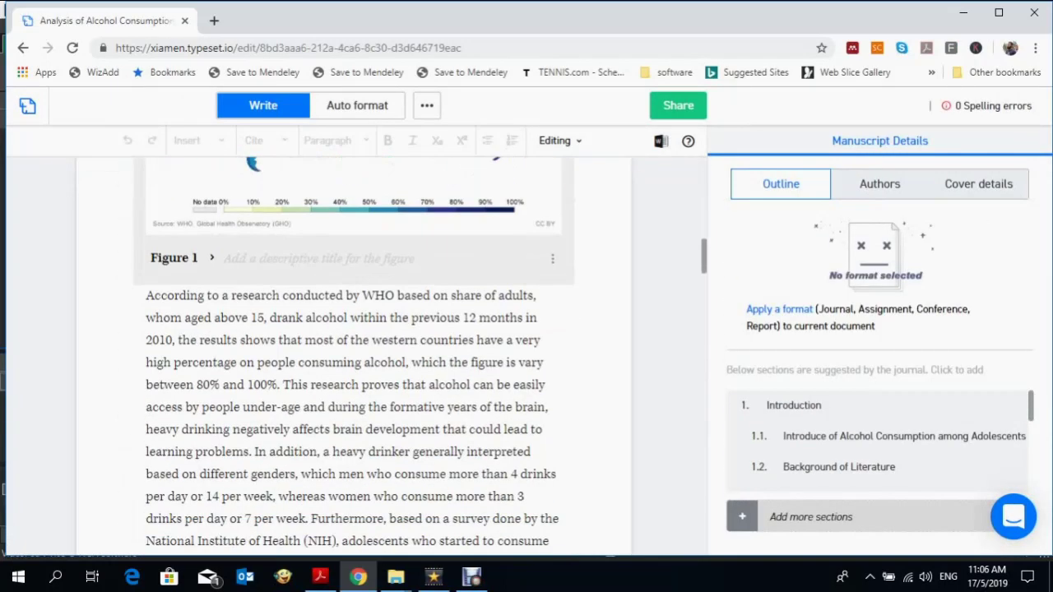
{"action": "scroll", "coordinate": [354, 354], "scroll_direction": "down", "scroll_amount": 15}
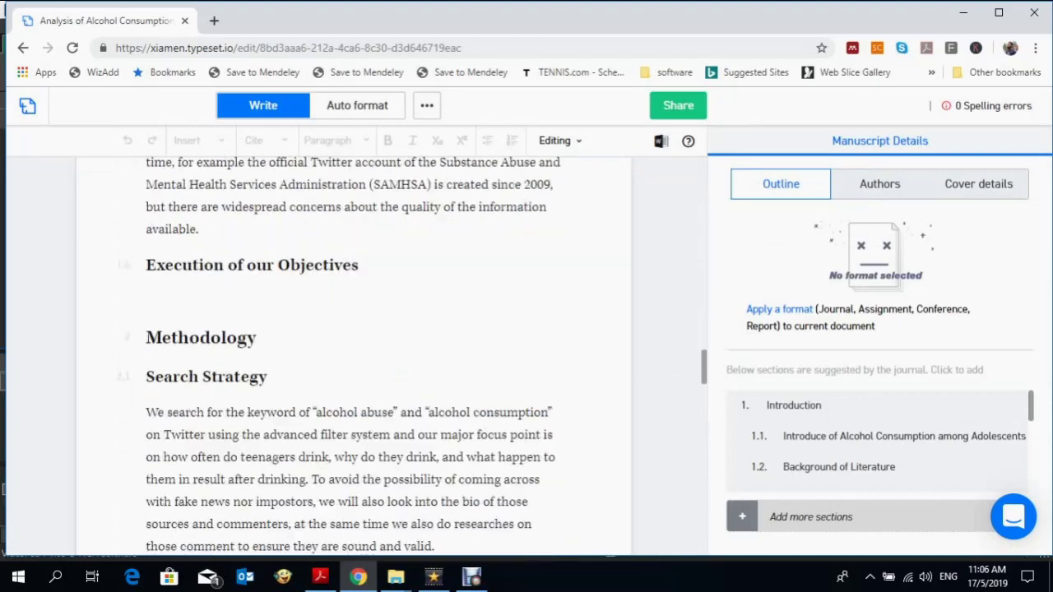
{"action": "scroll", "coordinate": [354, 354], "scroll_direction": "up", "scroll_amount": 20}
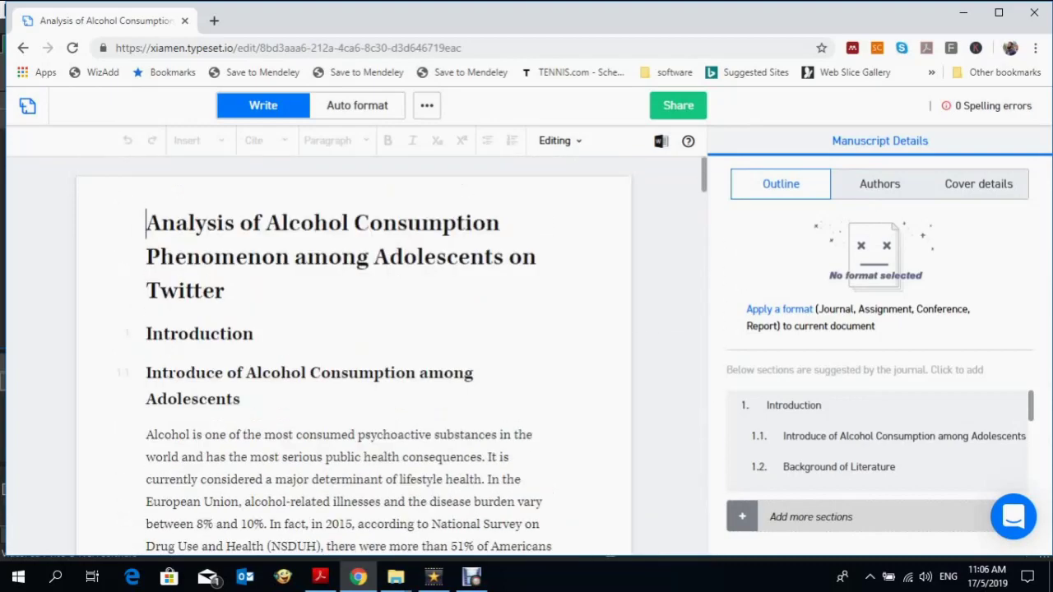
{"action": "left_click", "coordinate": [879, 185]}
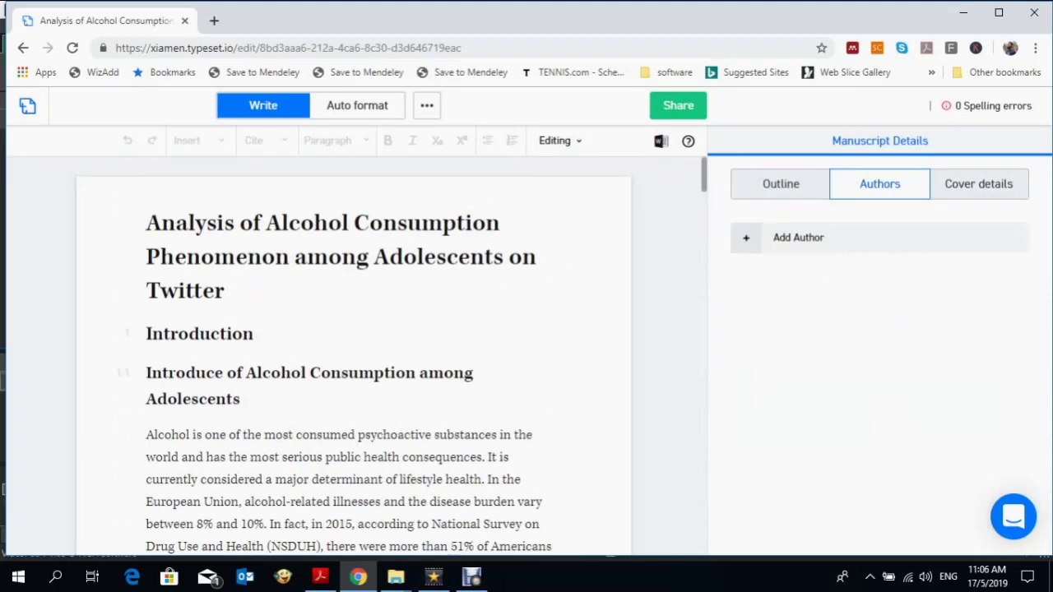
{"action": "left_click", "coordinate": [781, 184]}
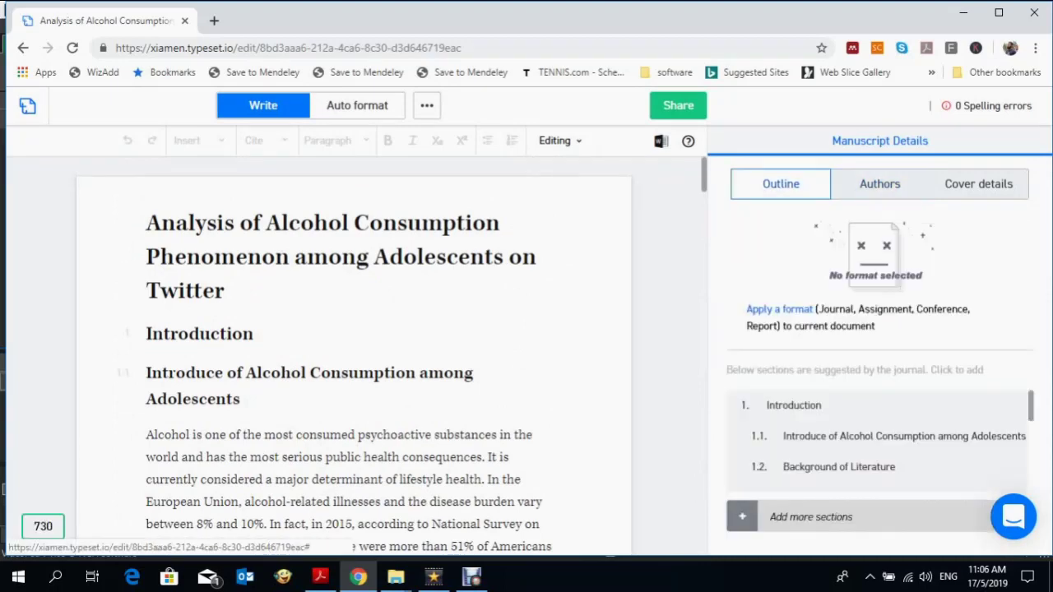
- Show the manuscript's auto-formatted preview and examine the page layout through the Objectives section
{"action": "left_click", "coordinate": [316, 113]}
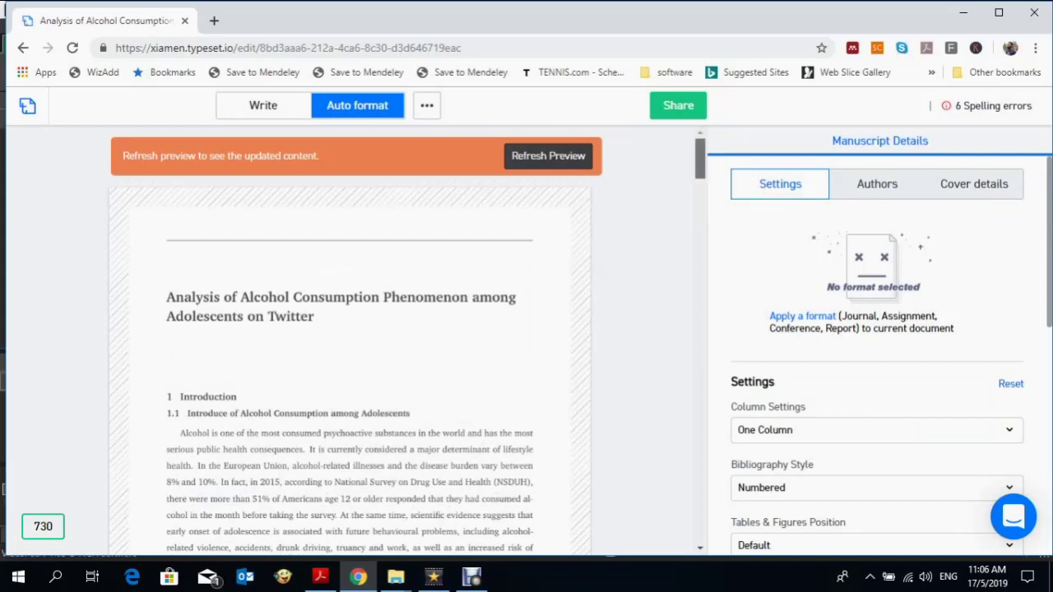
{"action": "scroll", "coordinate": [350, 362], "scroll_direction": "down", "scroll_amount": 3}
{"action": "scroll", "coordinate": [350, 362], "scroll_direction": "down", "scroll_amount": 5}
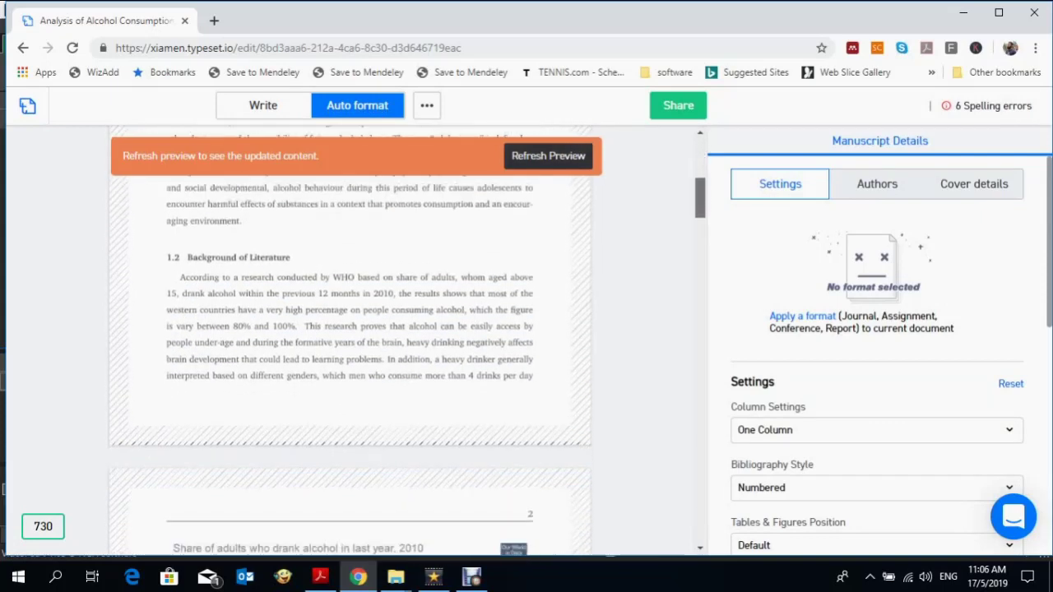
{"action": "scroll", "coordinate": [350, 341], "scroll_direction": "down", "scroll_amount": 7}
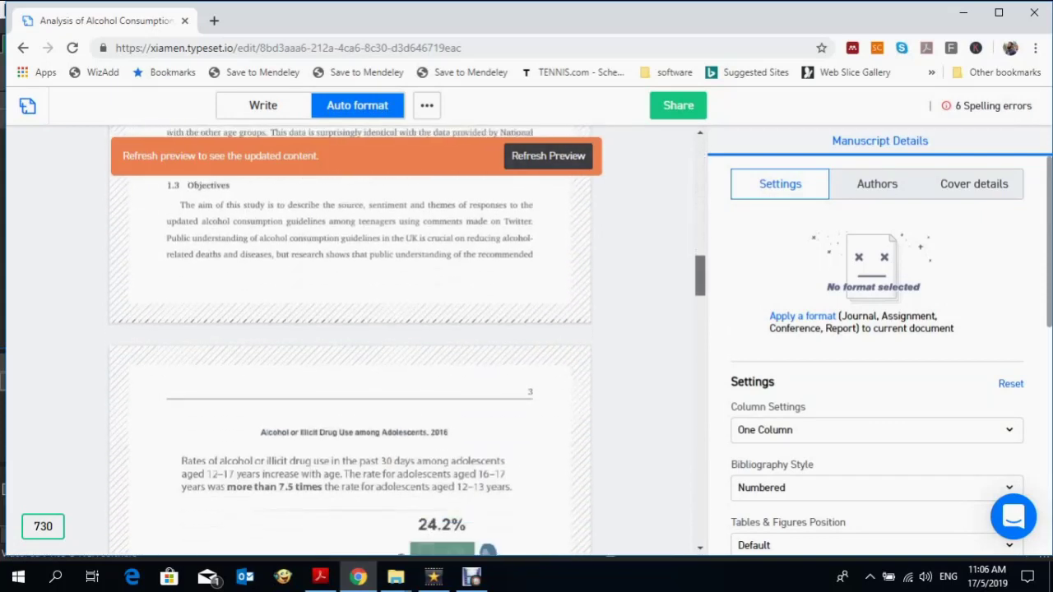
- Examine the rest of the manuscript's auto-formatted preview, from the Objectives section through Figure 8, and return to the title page
{"action": "scroll", "coordinate": [349, 340], "scroll_direction": "down", "scroll_amount": 6}
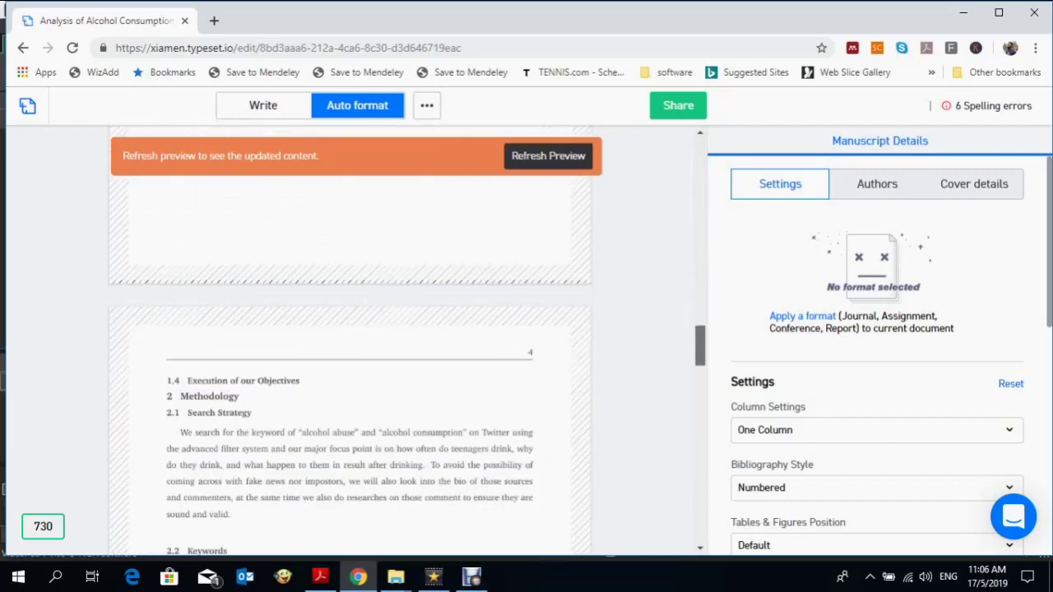
{"action": "scroll", "coordinate": [350, 341], "scroll_direction": "down", "scroll_amount": 6}
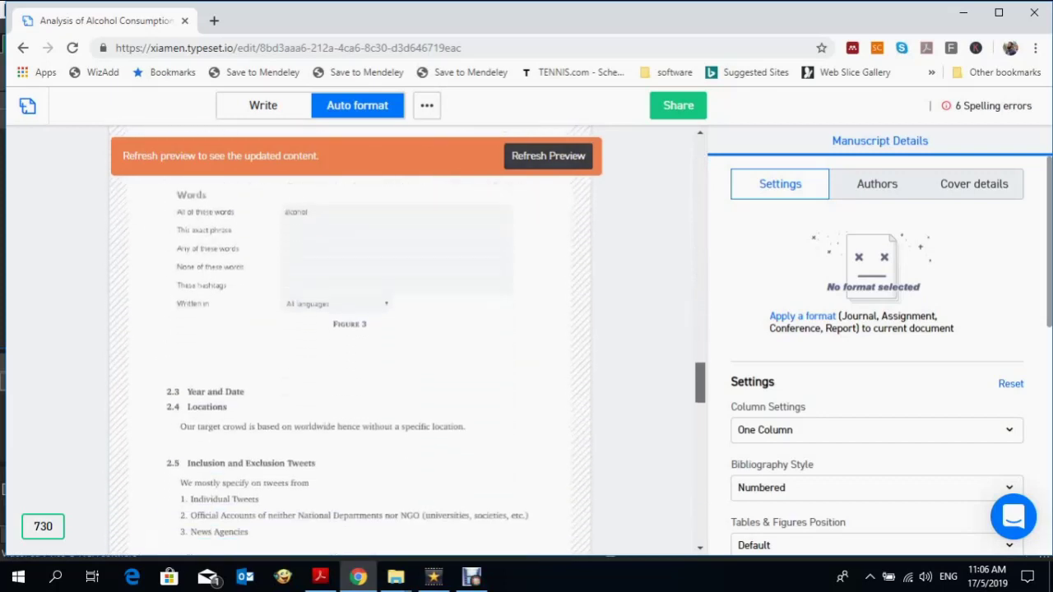
{"action": "scroll", "coordinate": [350, 340], "scroll_direction": "down", "scroll_amount": 6}
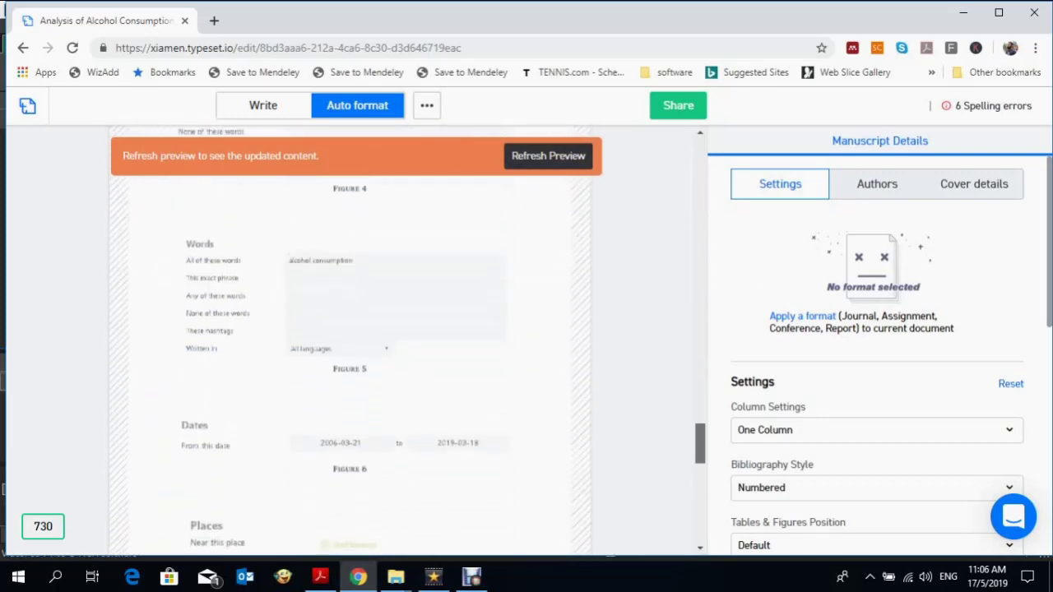
{"action": "scroll", "coordinate": [350, 341], "scroll_direction": "down", "scroll_amount": 4}
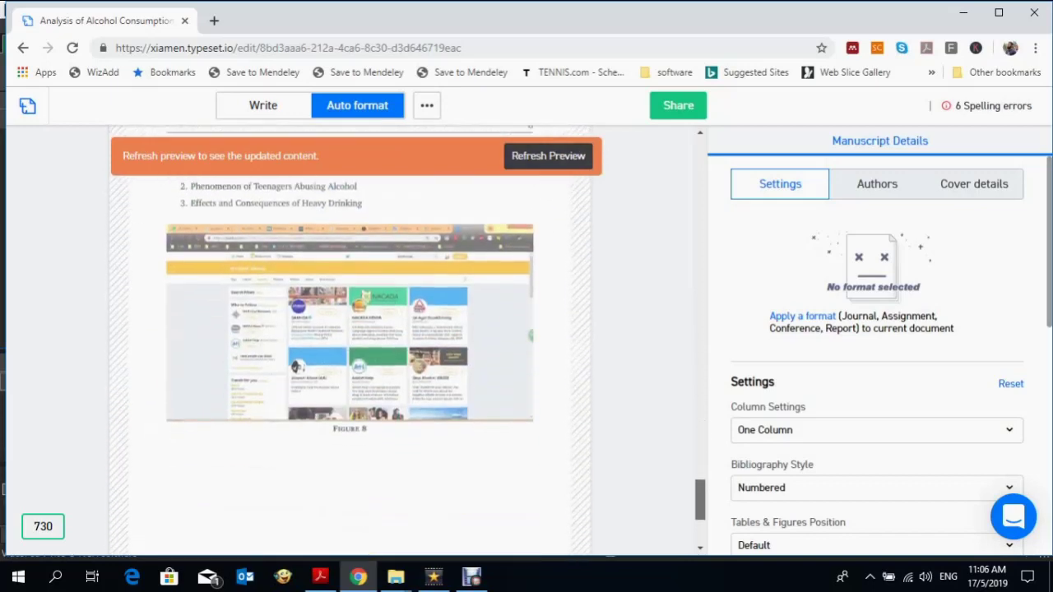
{"action": "scroll", "coordinate": [350, 340], "scroll_direction": "down", "scroll_amount": 2}
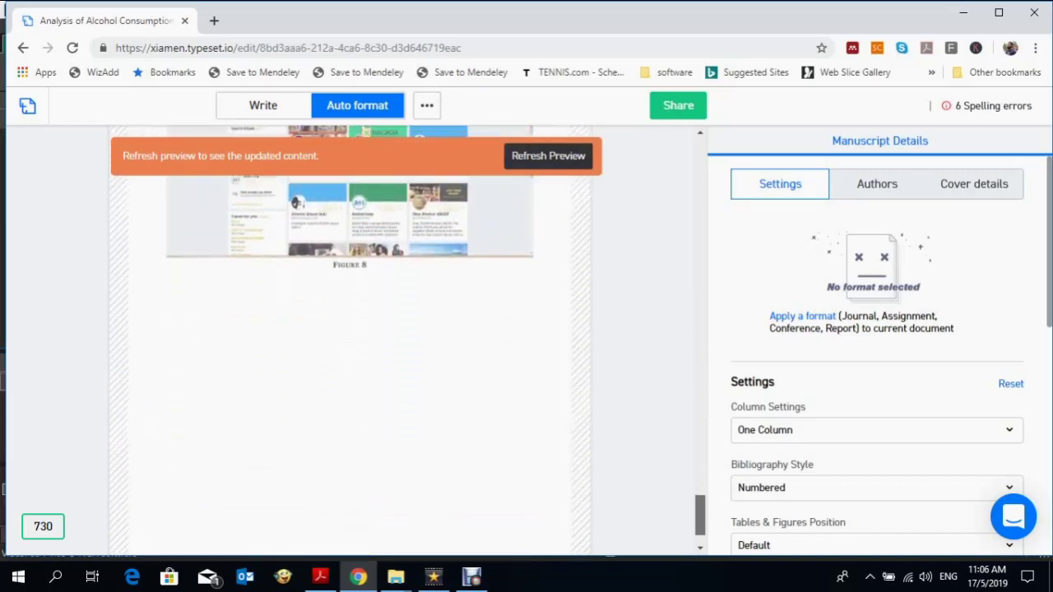
{"action": "scroll", "coordinate": [349, 341], "scroll_direction": "down", "scroll_amount": 2}
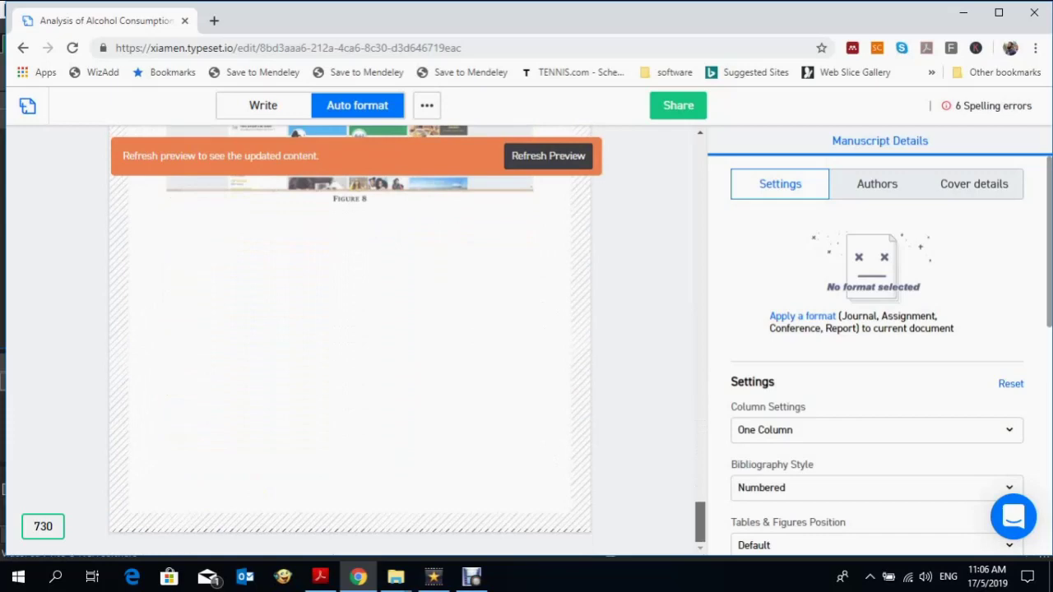
{"action": "left_click_drag", "start_coordinate": [700, 522], "coordinate": [700, 158]}
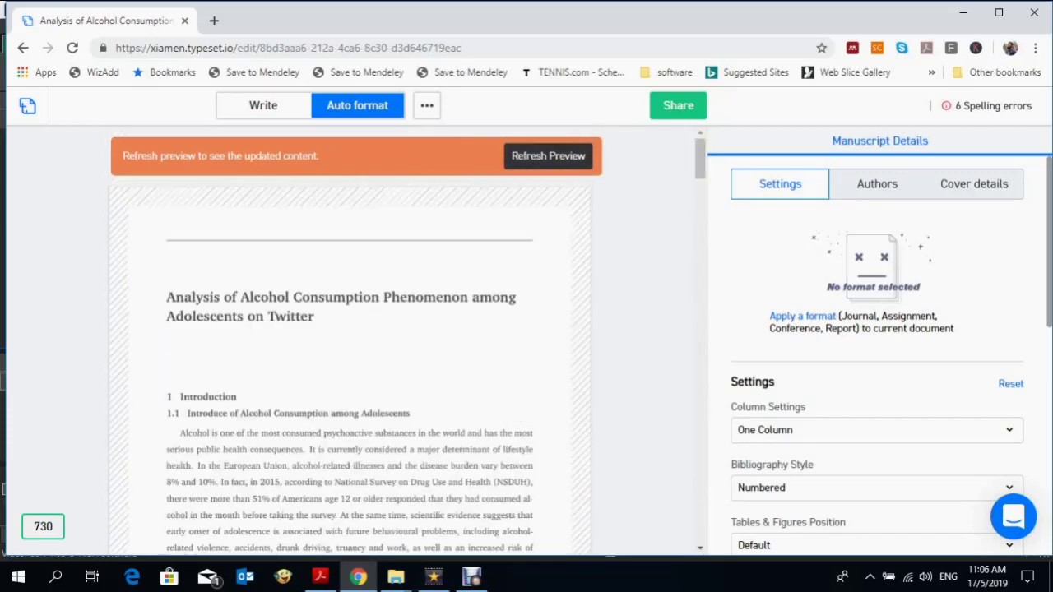
- Bring up the download and plagiarism-check options for the alcohol consumption manuscript
{"action": "left_click", "coordinate": [427, 105]}
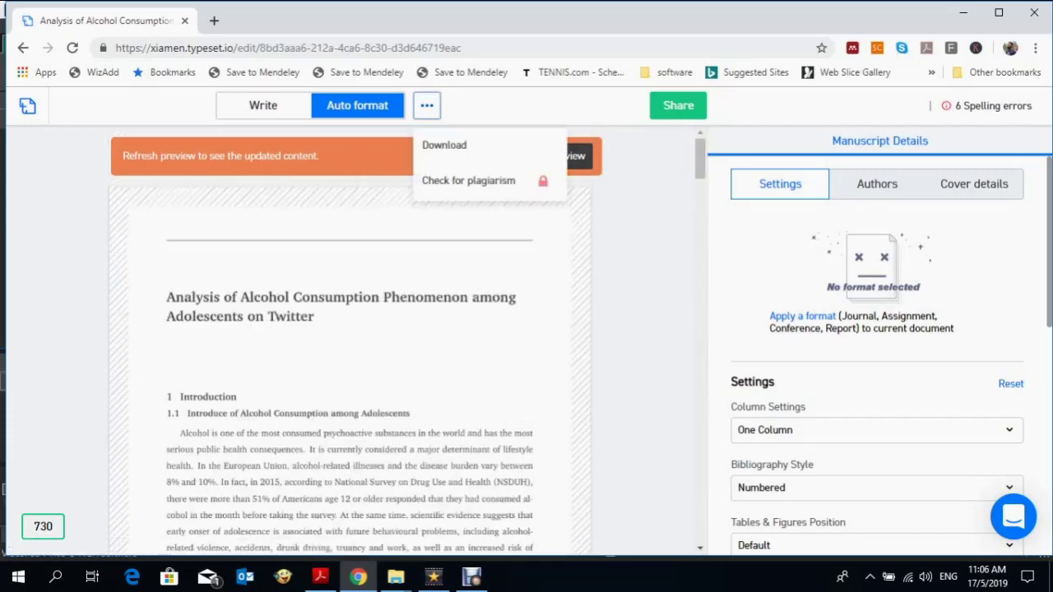